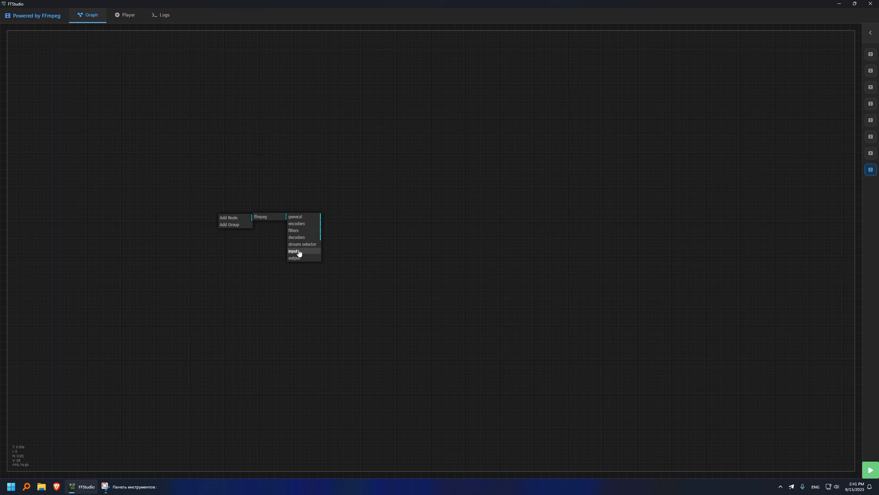
Add an input node loading 30sec.mp4 from the test_sources folder.
left_click_drag(261, 212, 245, 205)
left_click(250, 252)
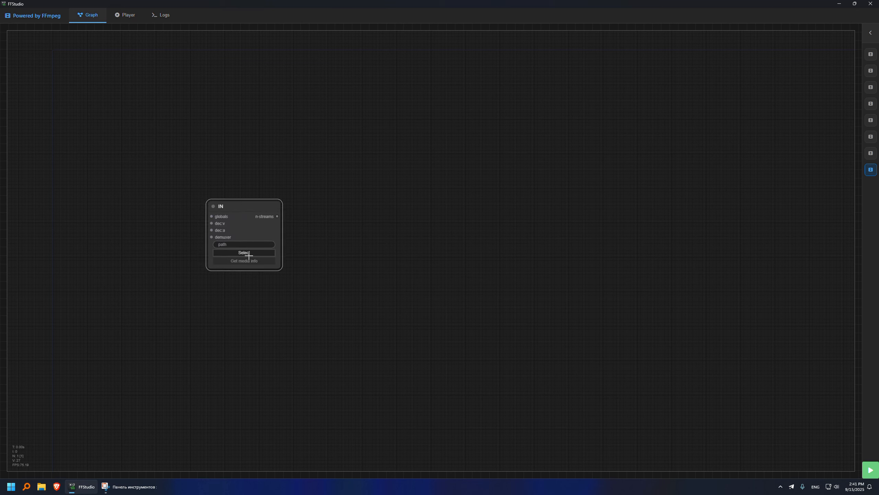
double_click(157, 76)
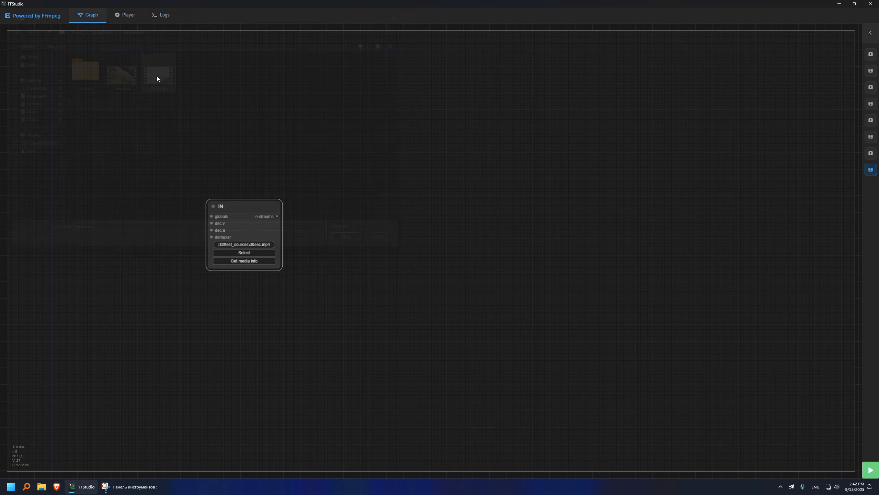
left_click_drag(245, 207, 233, 214)
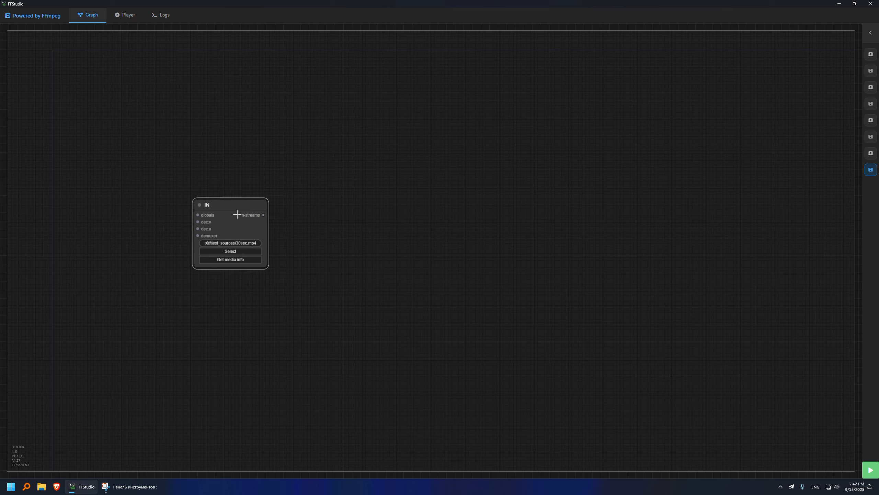
Add a -y overwrite option node and place it beside the input node.
double_click(302, 154)
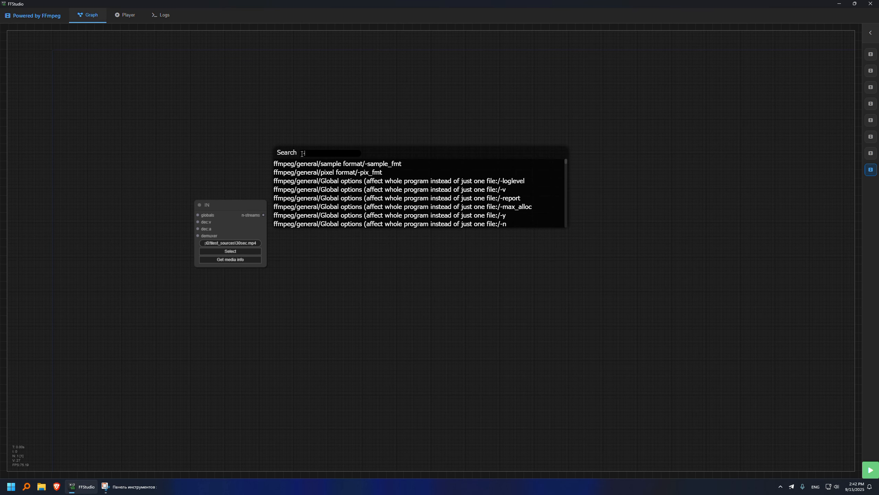
type("-y")
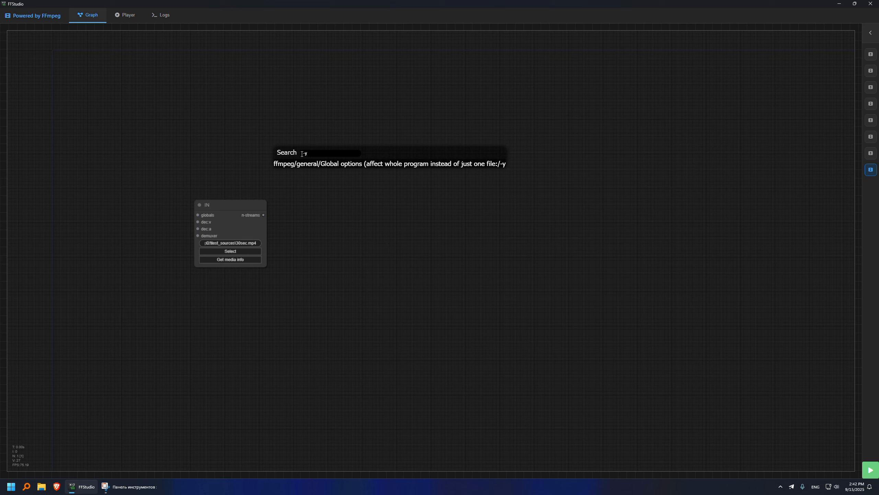
left_click(308, 163)
left_click_drag(308, 163, 197, 213)
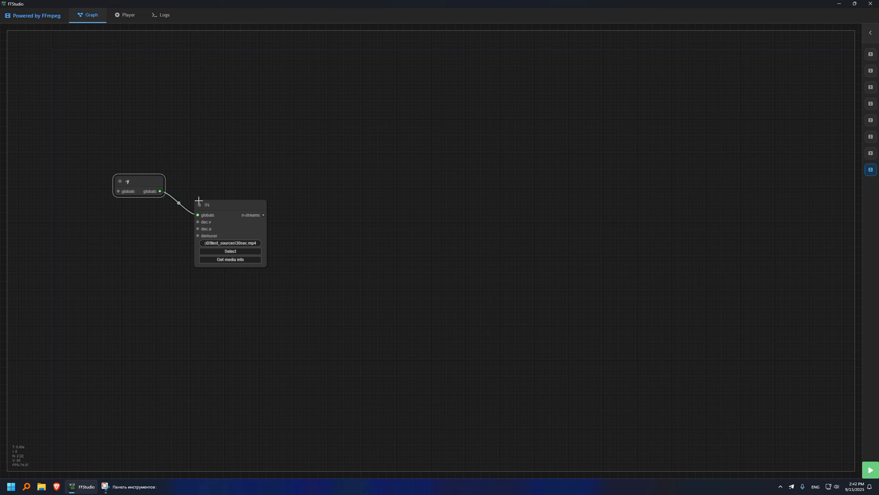
double_click(307, 186)
Add a stream selector node that selects the video stream by type.
right_click(310, 184)
left_click(328, 184)
left_click(356, 184)
left_click(387, 209)
left_click_drag(355, 191, 329, 165)
left_click(352, 172)
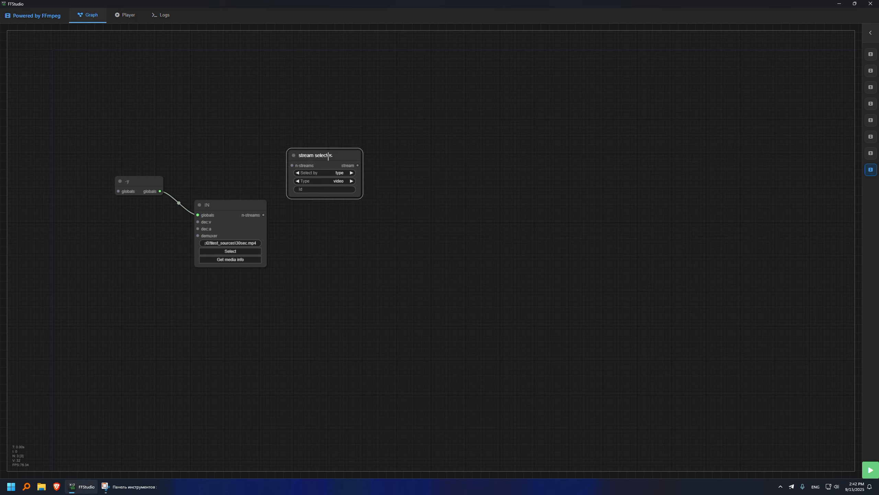
Add a second selector choosing audio by type, and feed the input's n-streams into both.
right_click(325, 236)
left_click(333, 237)
left_click(369, 236)
left_click(407, 265)
left_click_drag(366, 244, 334, 251)
left_click(350, 259)
left_click(350, 267)
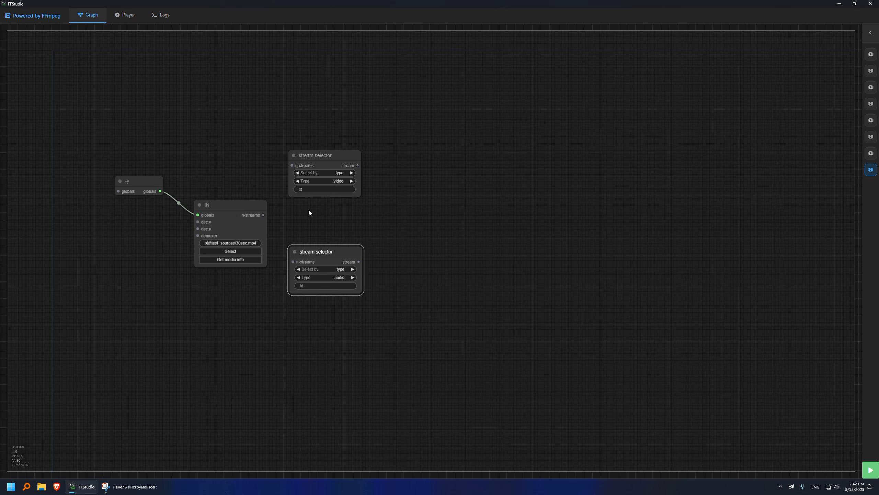
left_click_drag(265, 214, 292, 262)
left_click_drag(431, 213, 387, 222)
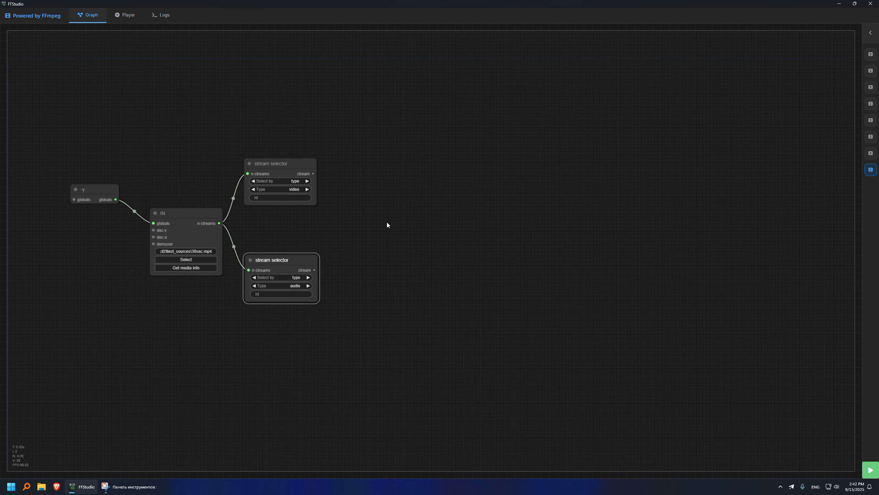
Add a trim filter node and an atrim filter node from the node search.
double_click(386, 223)
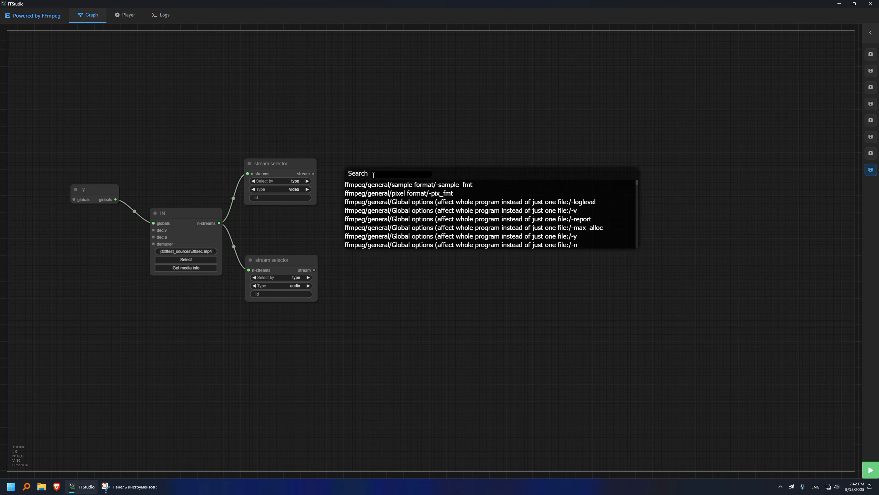
type("trim")
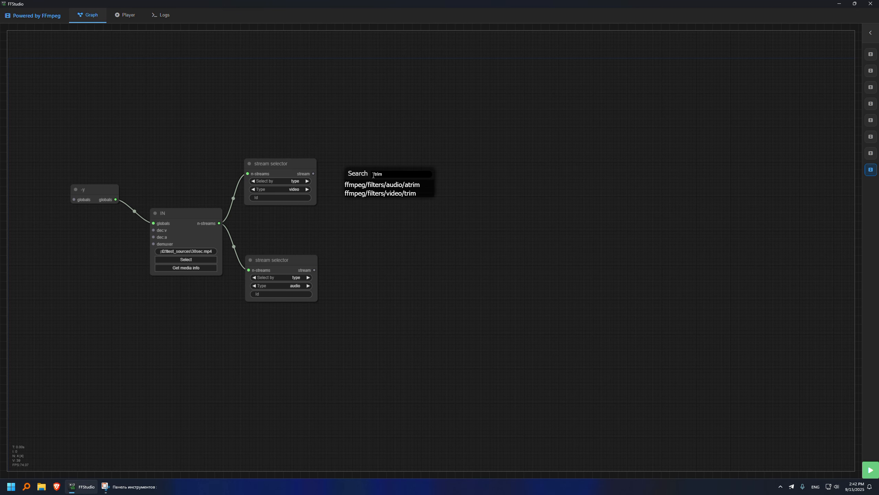
left_click(381, 193)
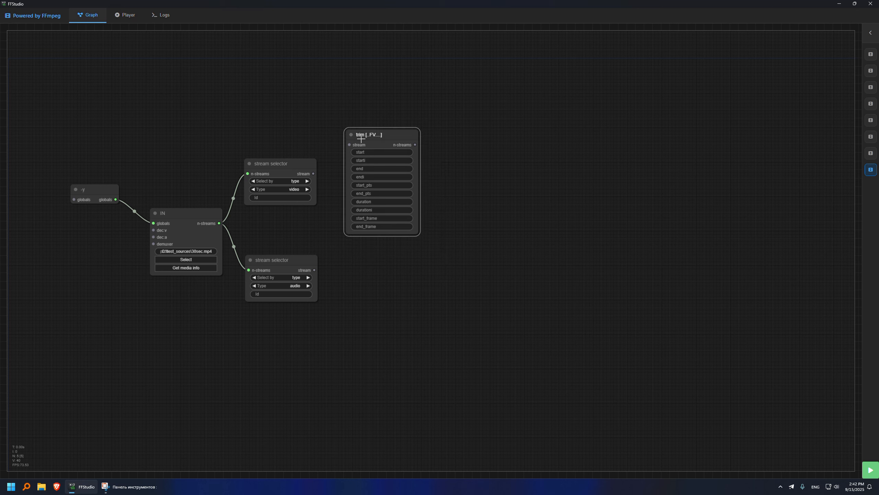
double_click(367, 279)
type("atrim")
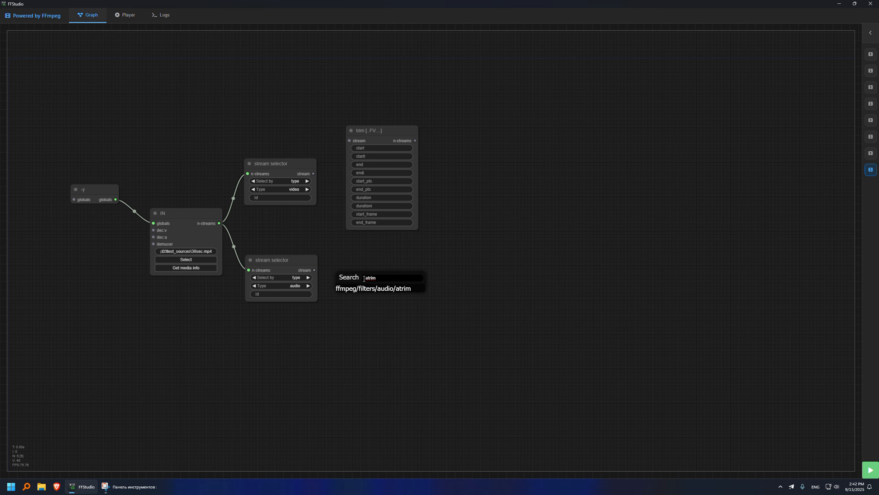
left_click(373, 288)
Connect the audio selector to atrim and the video selector to trim.
left_click(352, 267)
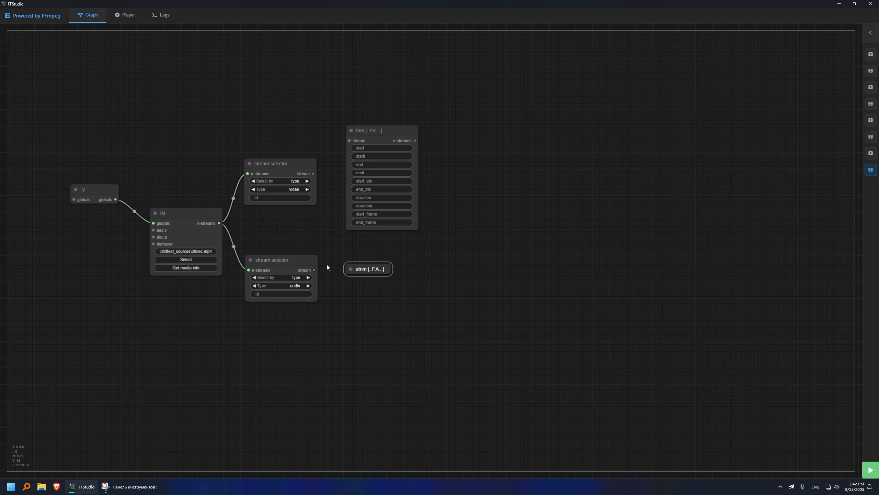
left_click(352, 268)
left_click_drag(314, 270, 349, 278)
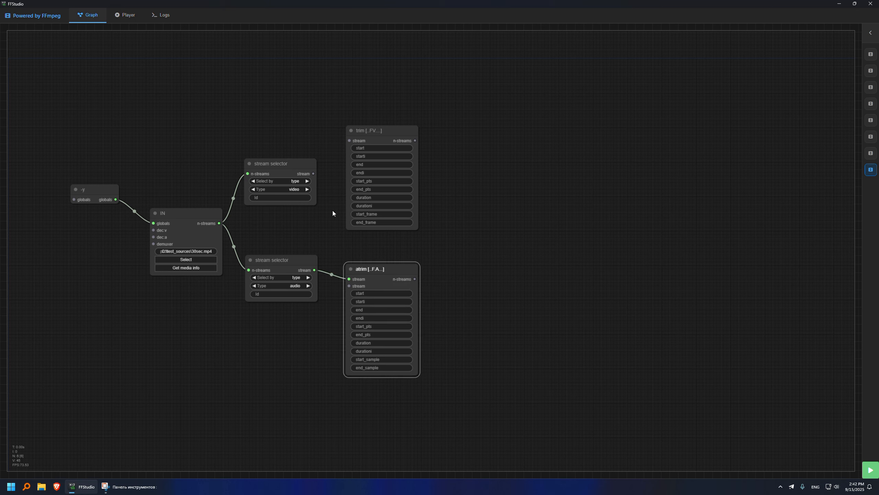
left_click_drag(313, 173, 350, 140)
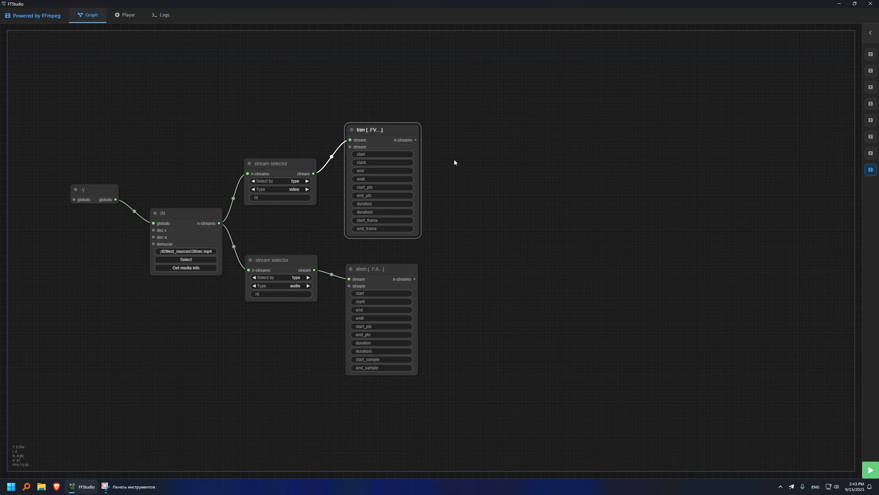
right_click(387, 127)
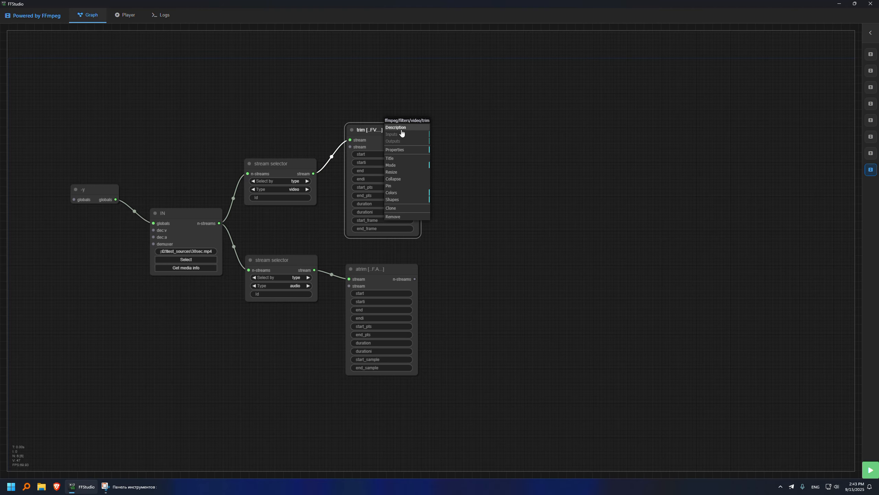
left_click(403, 127)
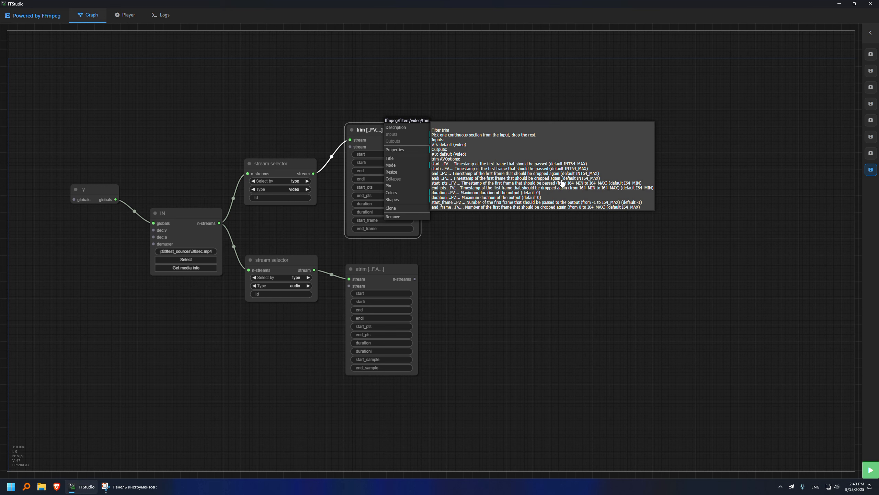
left_click(504, 203)
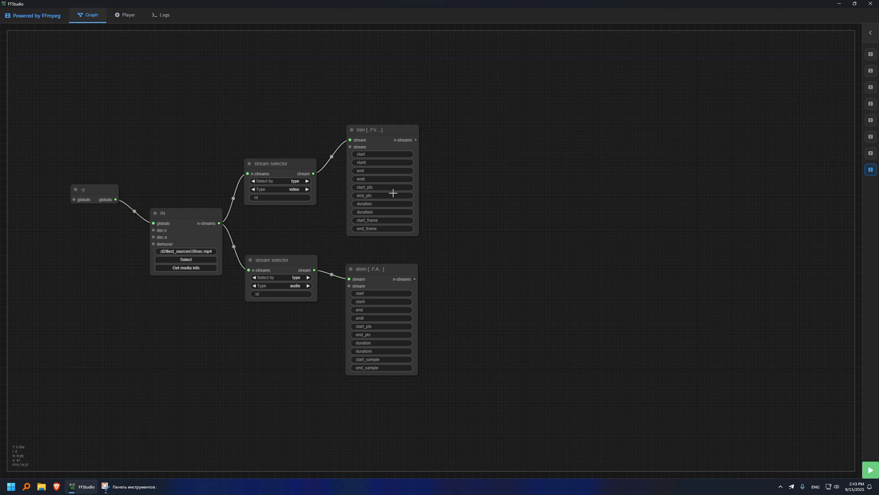
Set the trim filter's start to 5 and end to 15.
left_click(389, 157)
type("5")
left_click(455, 150)
left_click(391, 171)
type("1")
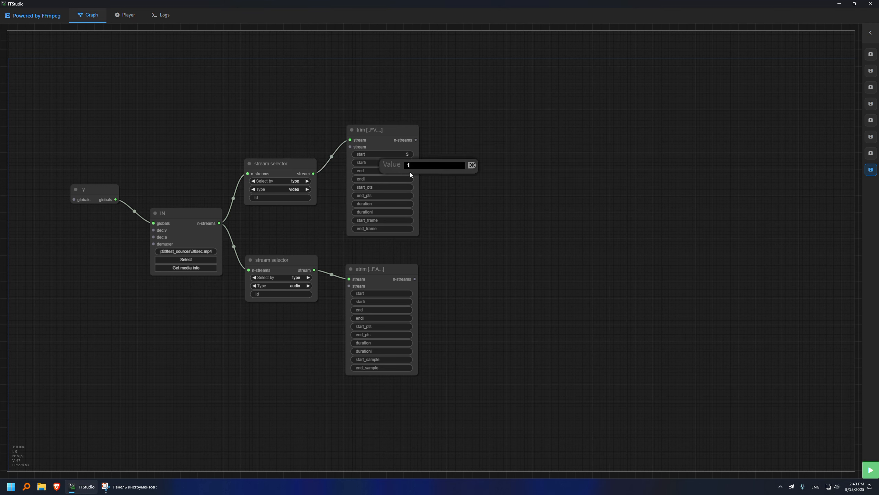
type("0")
type("5")
left_click(471, 167)
Set the atrim filter's start to 5 and end to 15.
left_click(398, 294)
type("5")
left_click(477, 286)
left_click(407, 307)
type("15")
left_click(475, 303)
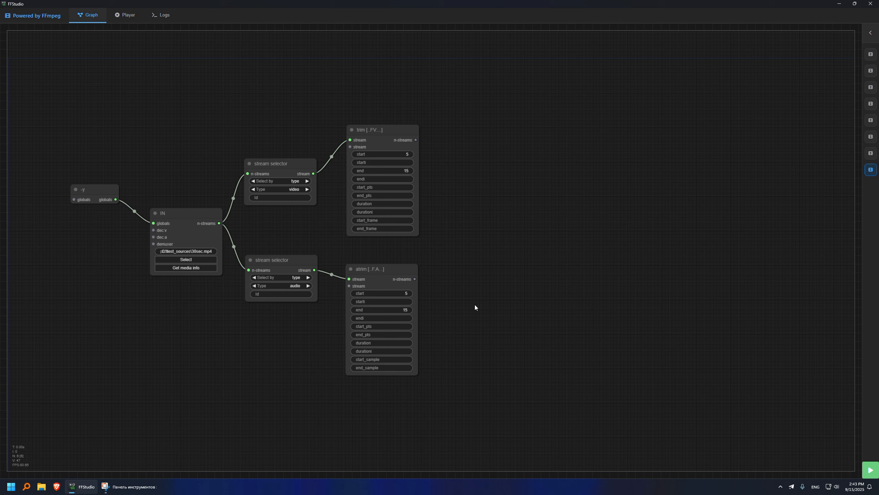
Add a stream selector that selects by name, named vtrimmed, beside the trim node.
right_click(463, 169)
left_click(476, 169)
left_click(503, 169)
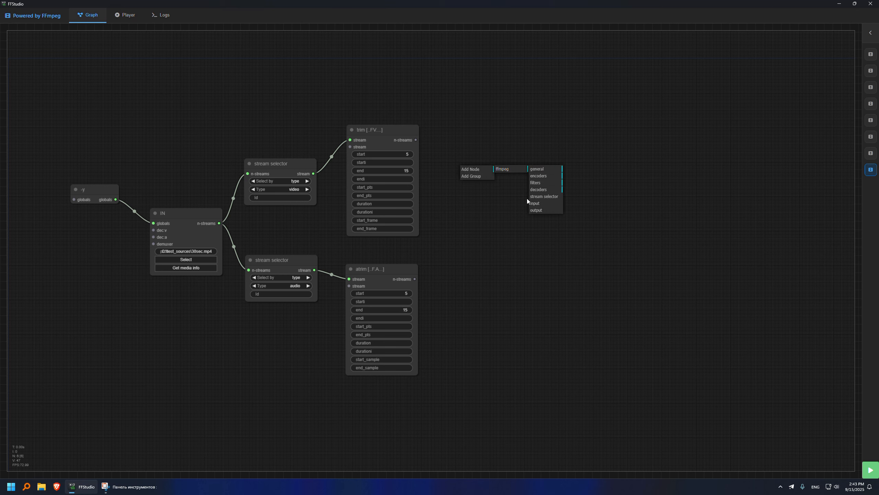
left_click(544, 197)
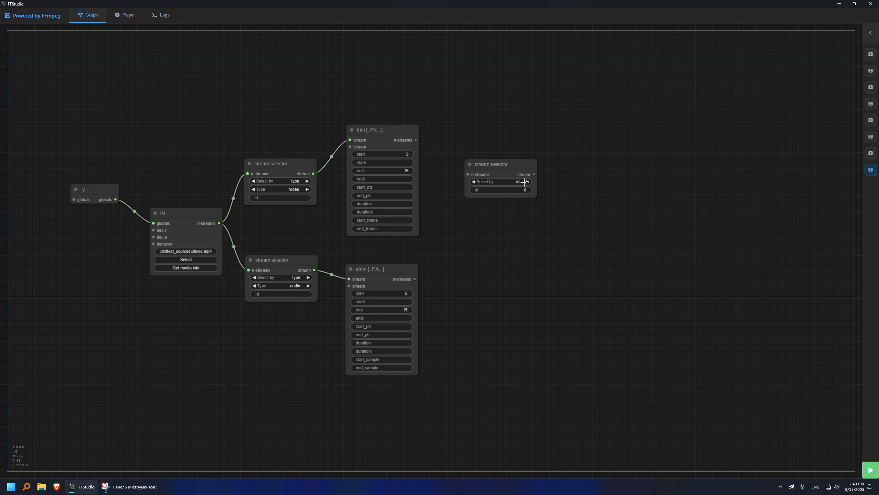
left_click_drag(514, 167, 512, 145)
left_click(518, 141)
left_click(518, 143)
left_click(495, 167)
type("v")
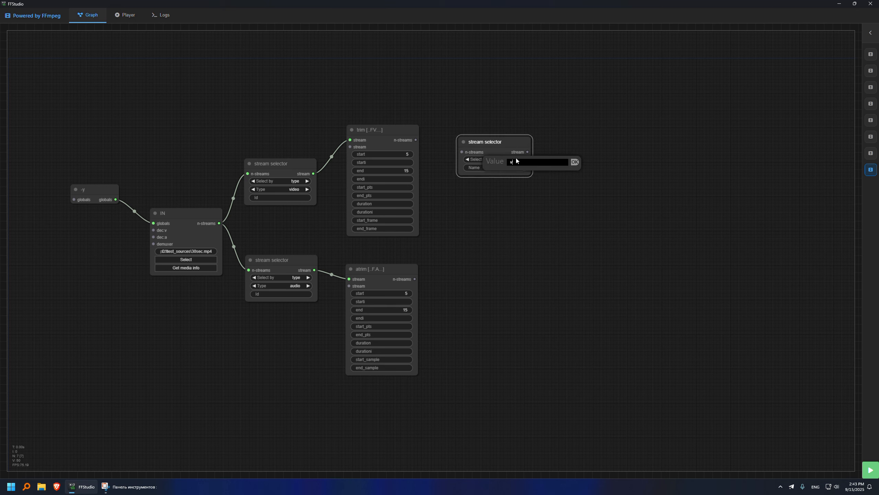
type("trimmed")
key("Return")
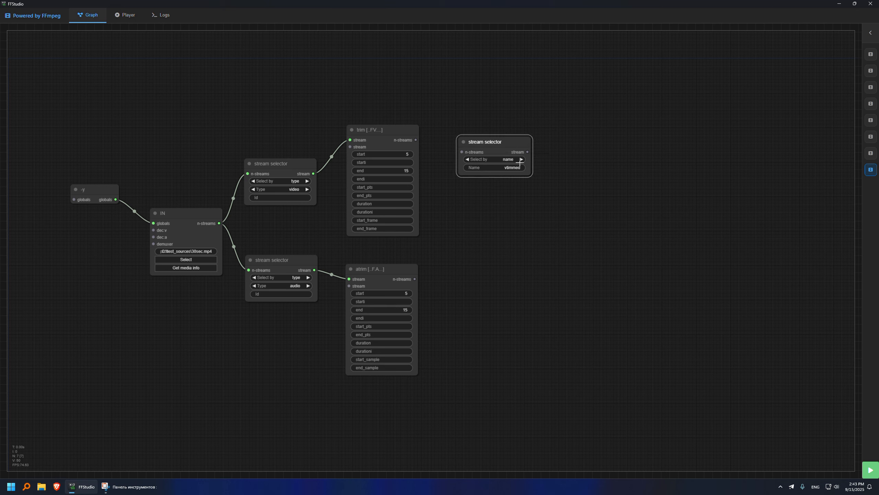
Add a selector named atrimmed, then feed atrim into atrimmed and trim into vtrimmed.
double_click(474, 276)
right_click(475, 278)
left_click(481, 279)
left_click(522, 277)
left_click(556, 305)
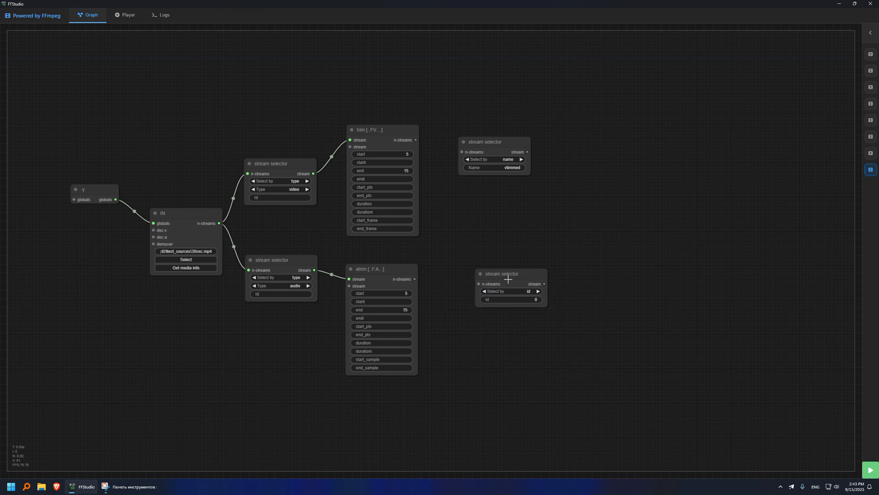
left_click(536, 291)
left_click(519, 299)
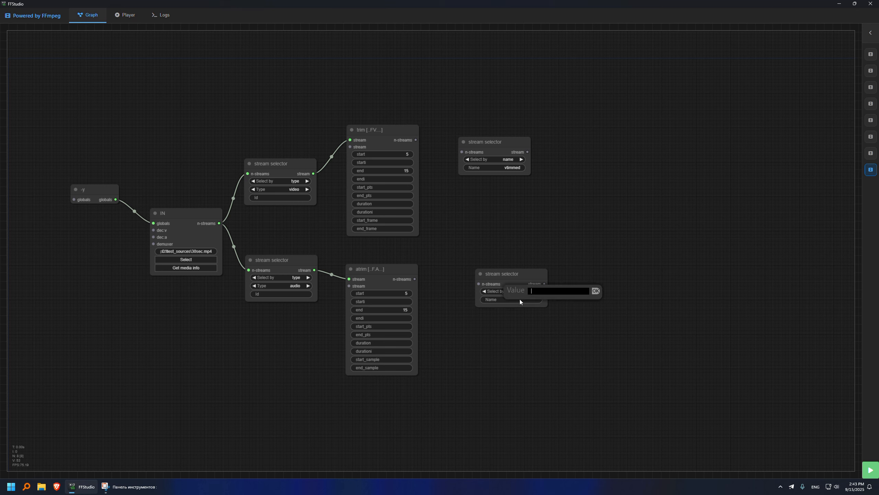
type("atrimmed")
key("Return")
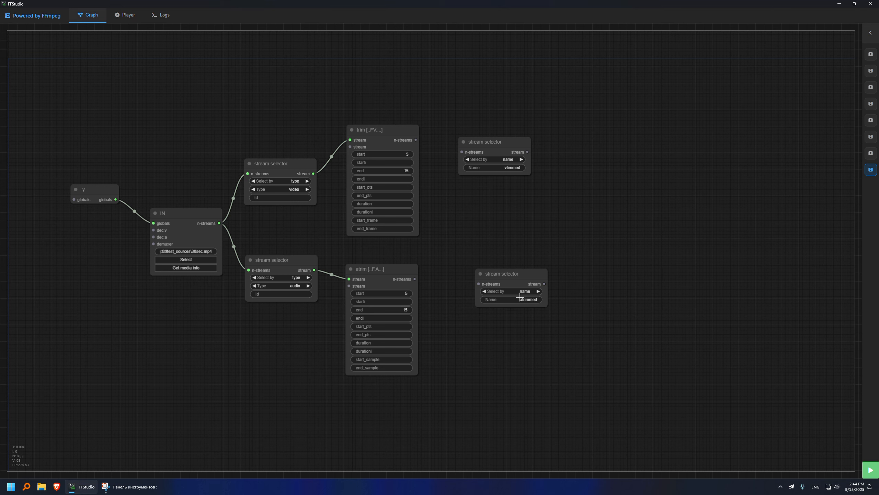
left_click_drag(520, 297, 506, 302)
left_click_drag(415, 279, 463, 288)
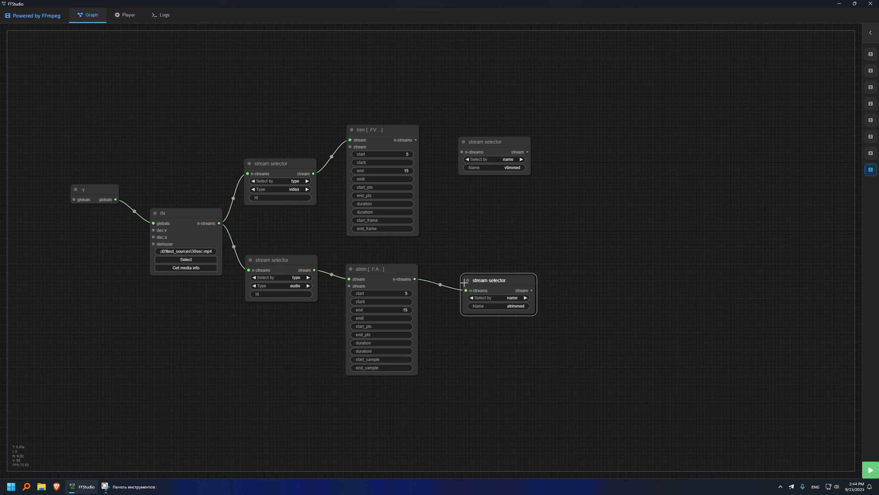
left_click_drag(416, 139, 477, 143)
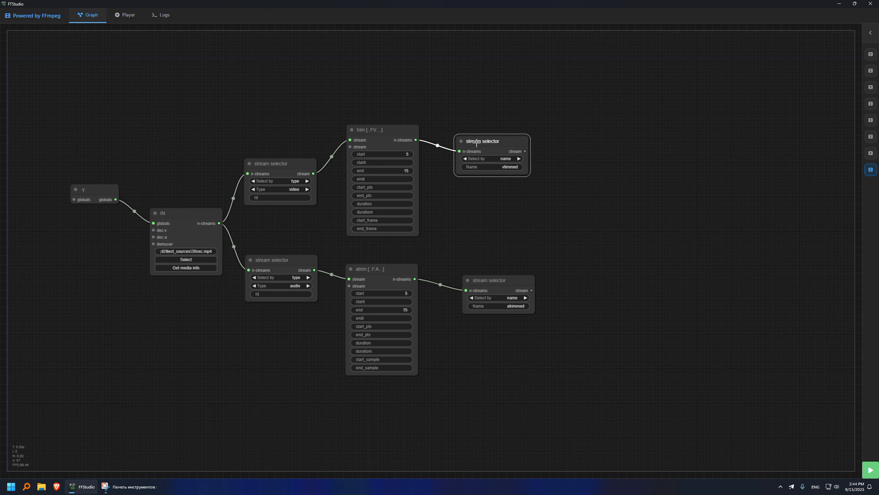
right_click(571, 213)
Add an output node fed by the vtrimmed and atrimmed selectors.
mouse_move(583, 208)
mouse_move(618, 211)
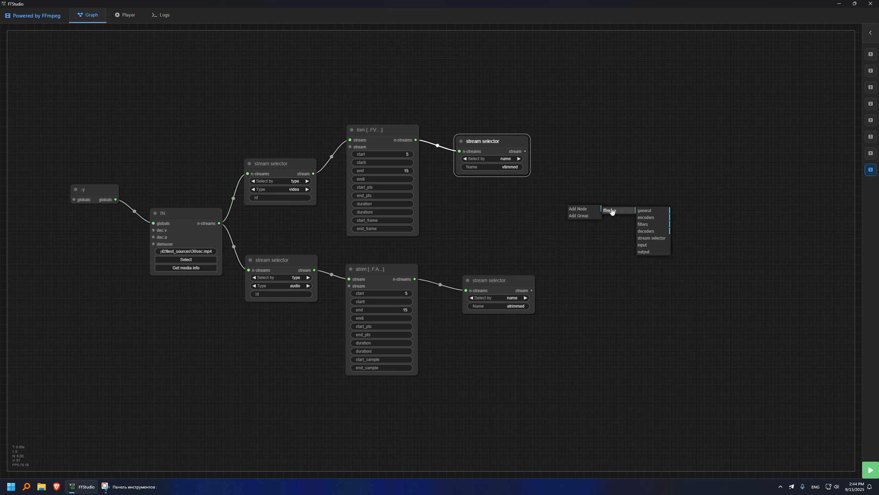
left_click(644, 252)
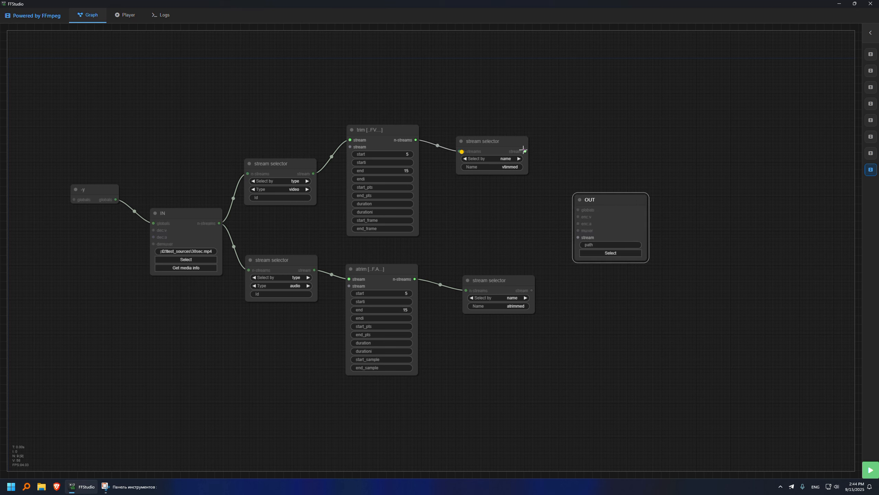
left_click_drag(524, 151, 577, 237)
left_click_drag(531, 290, 578, 245)
Pick the output folder as the save location and enter result as the file name.
left_click(609, 266)
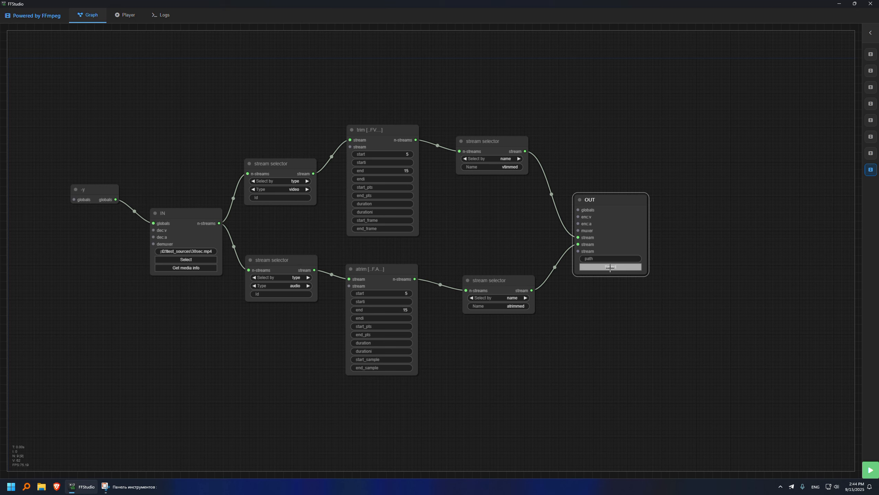
double_click(75, 81)
left_click(74, 217)
type("result")
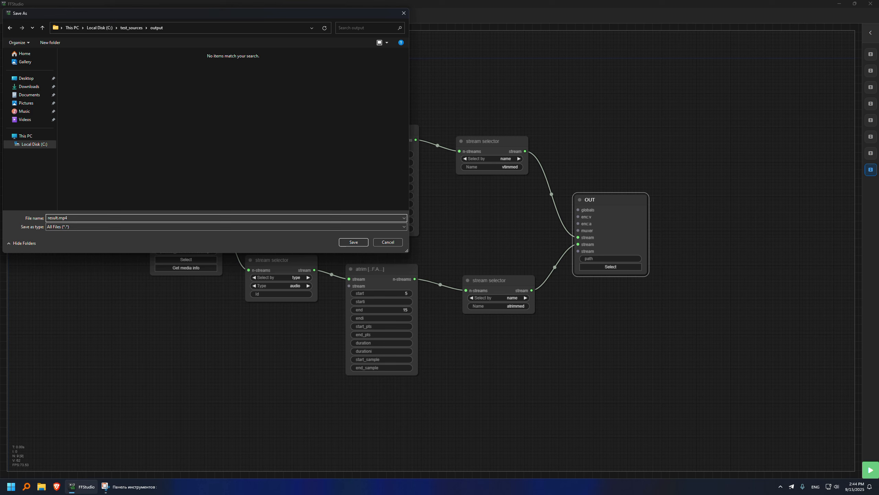
Save the output path as result.mp4 and run the graph, producing a 6.04 MB file.
left_click(353, 242)
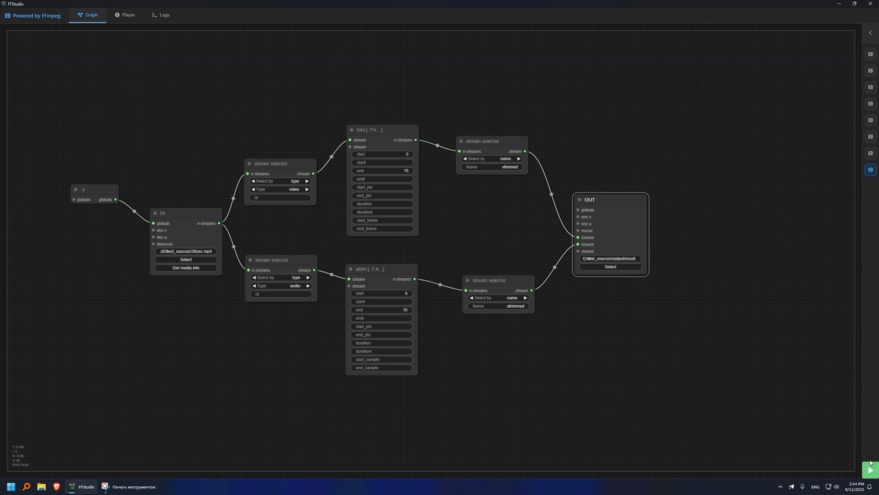
left_click(872, 469)
right_click(357, 152)
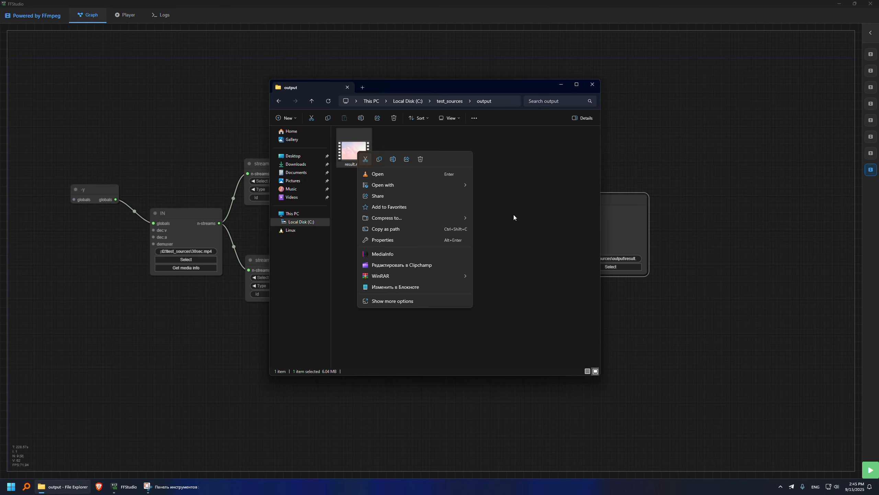
left_click(394, 255)
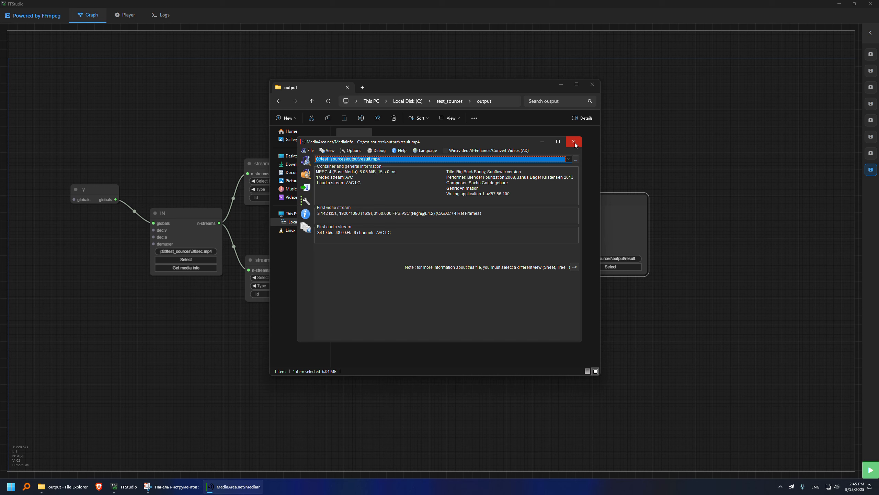
left_click(561, 85)
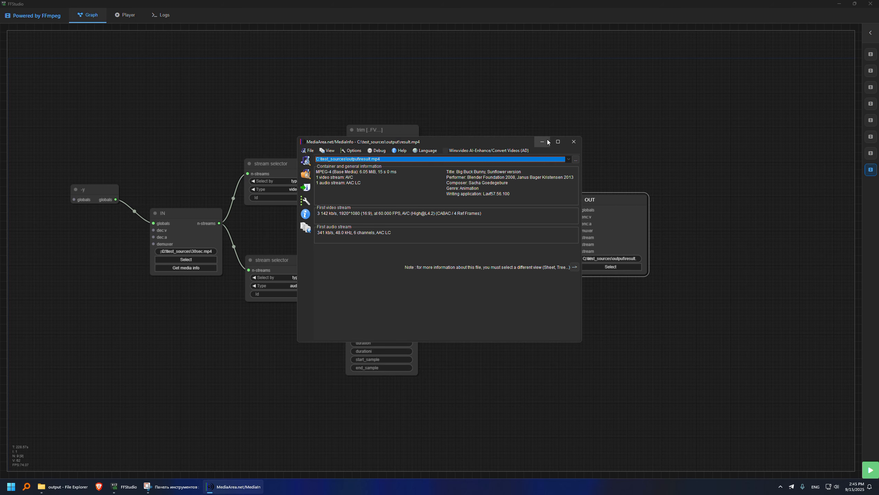
left_click(574, 141)
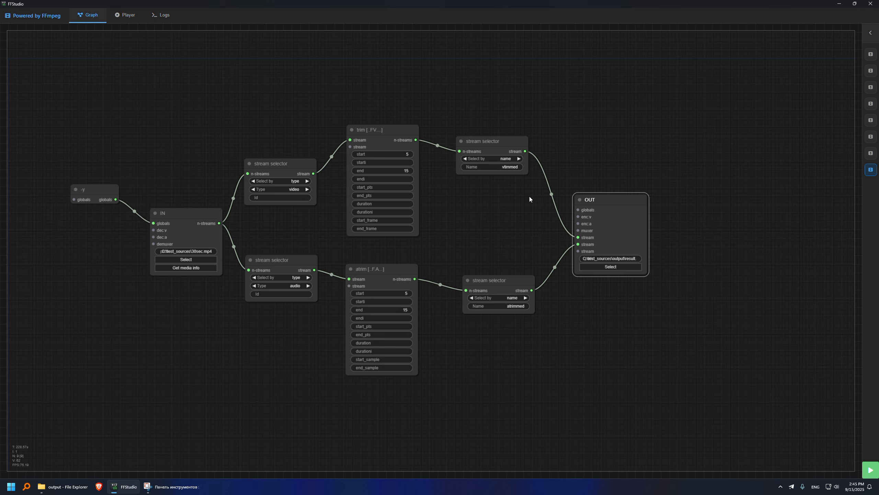
Move the output node right, disconnect vtrimmed from it, and add a setpts filter.
left_click_drag(609, 201, 740, 198)
left_click_drag(709, 235, 640, 242)
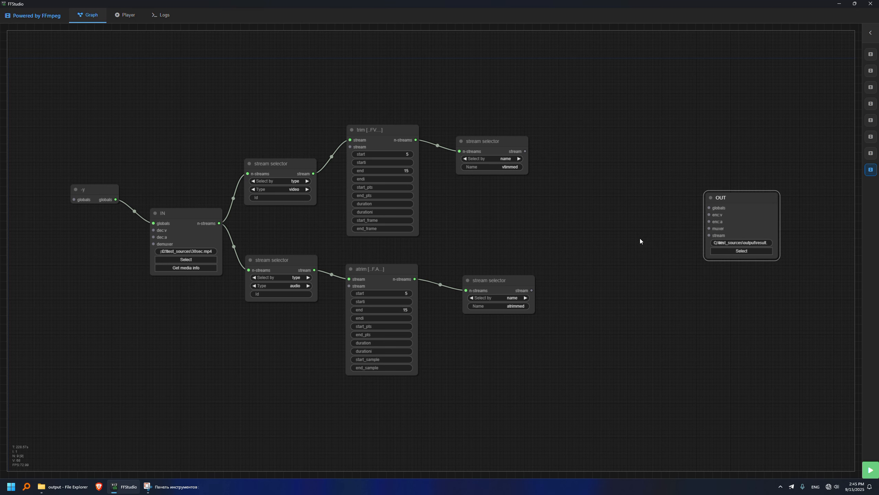
double_click(574, 143)
type("set")
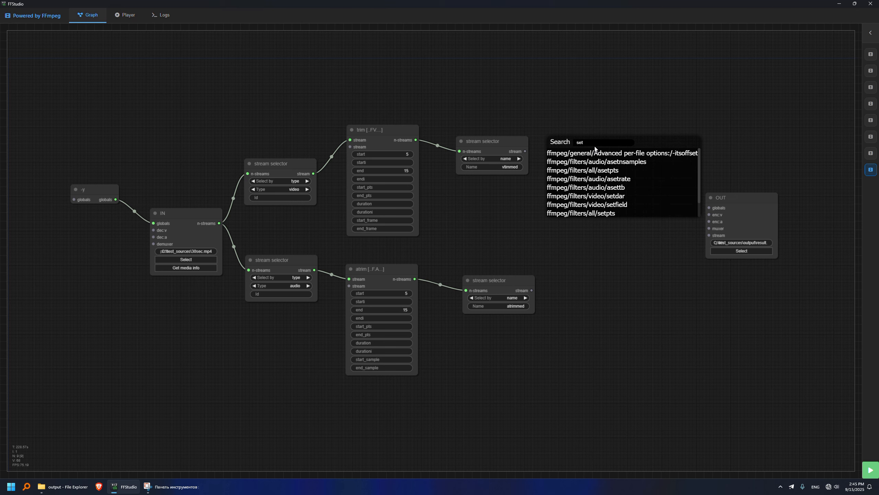
type("pts")
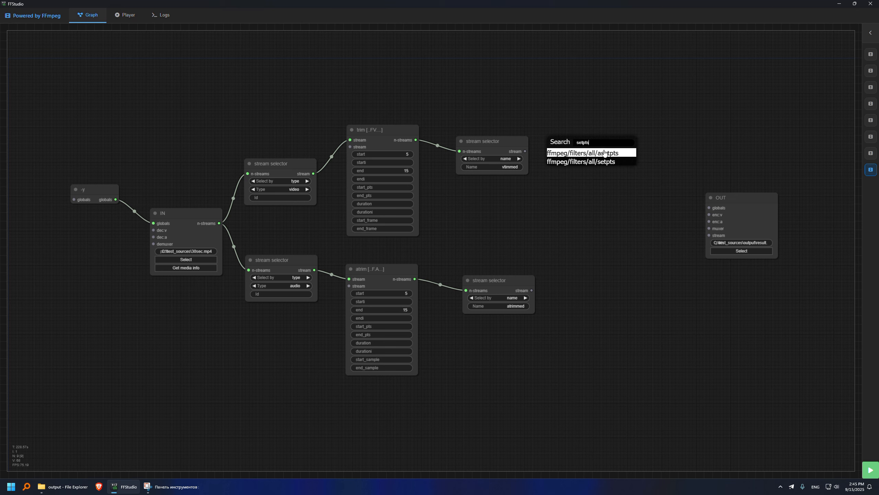
left_click(608, 162)
mouse_move(594, 130)
left_mouse_down()
mouse_move(582, 122)
mouse_move(583, 158)
mouse_move(582, 143)
left_mouse_up()
right_click(588, 147)
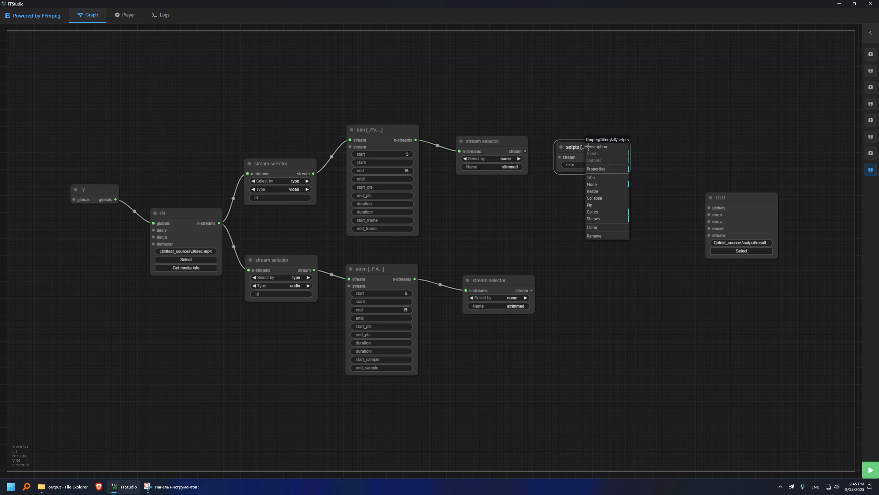
left_click(595, 147)
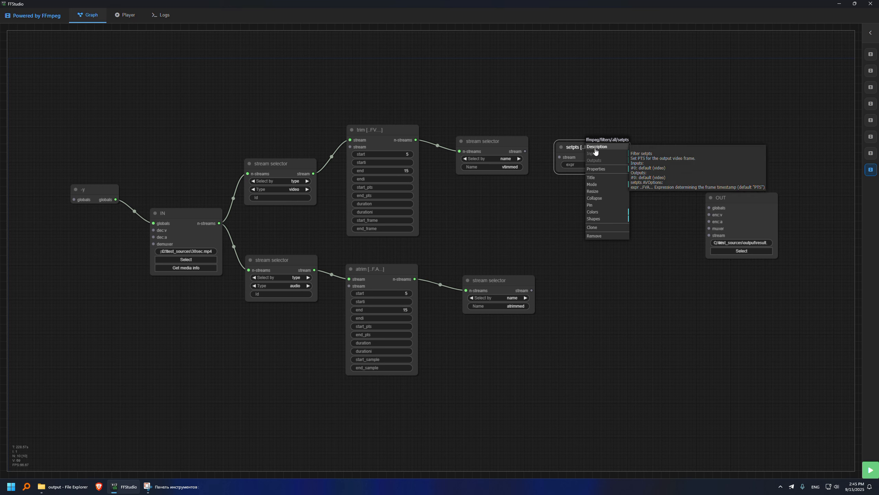
left_click(551, 188)
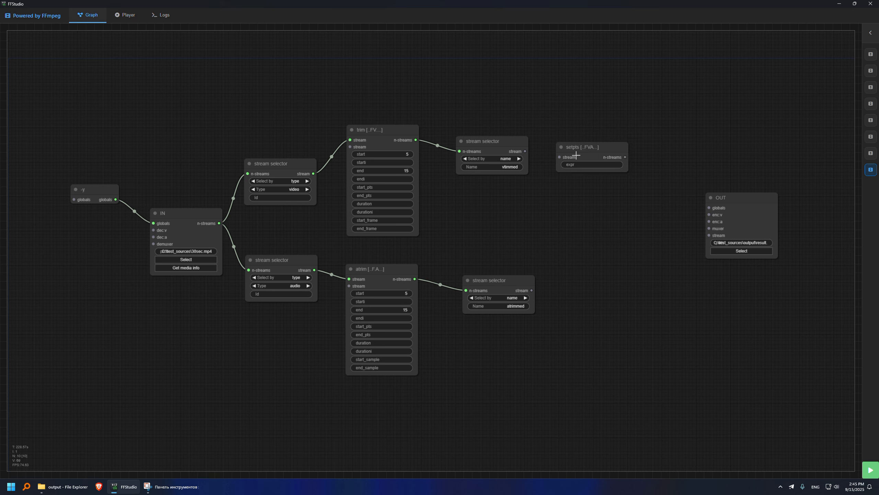
left_click(584, 148)
left_click_drag(584, 148, 581, 138)
Add an asetpts filter and set both setpts and asetpts expressions to PTS-STARTPTS.
double_click(575, 241)
type("set")
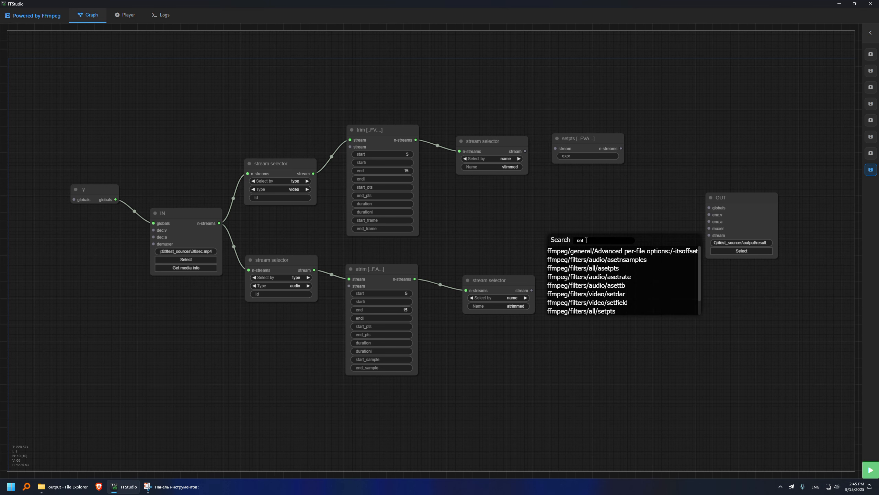
type("a")
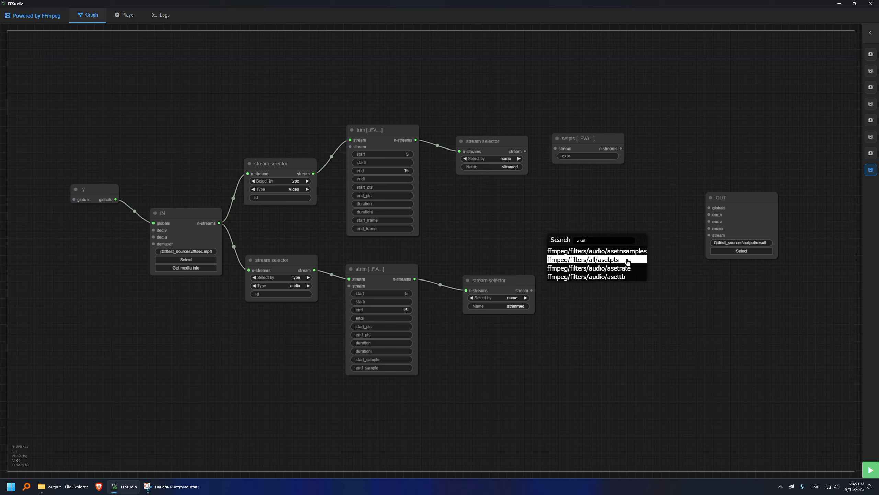
left_click(627, 261)
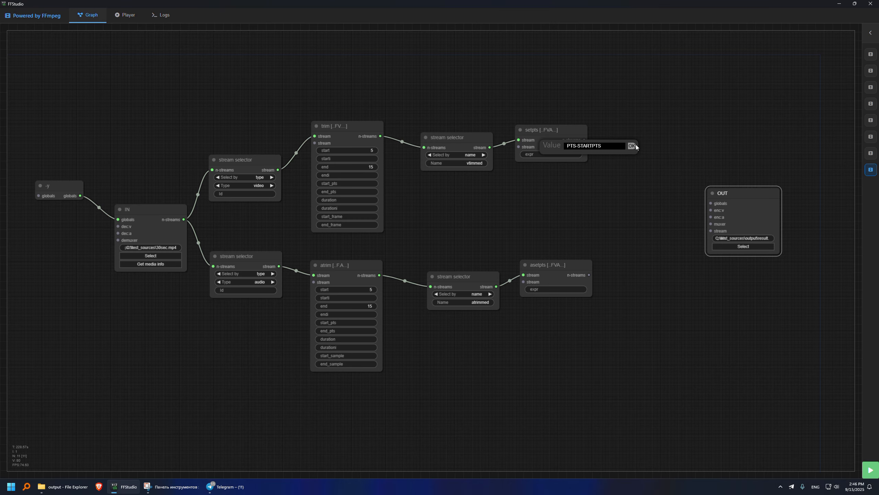
left_click(635, 146)
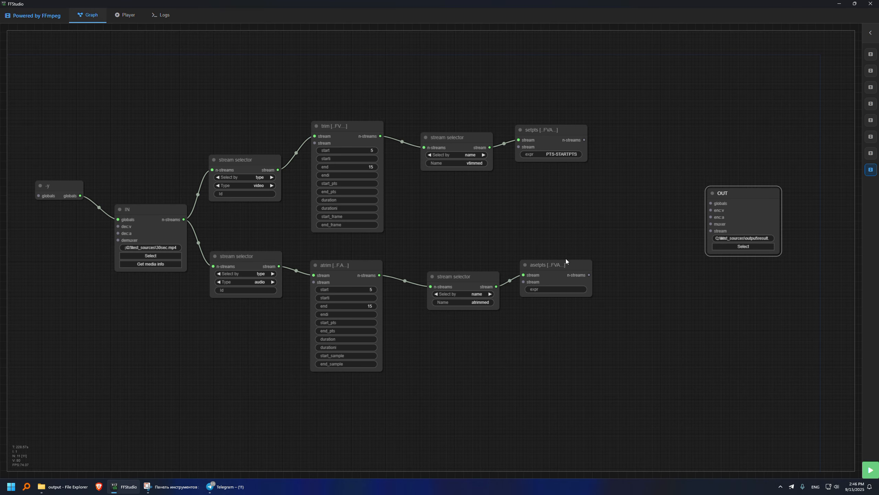
left_click(555, 289)
type("PTS-STARTPTS")
left_click(635, 282)
Clone the vtrimmed selector as vresult and feed setpts into it.
mouse_move(585, 139)
left_mouse_down()
mouse_move(653, 196)
mouse_move(593, 139)
left_mouse_up()
right_click(490, 139)
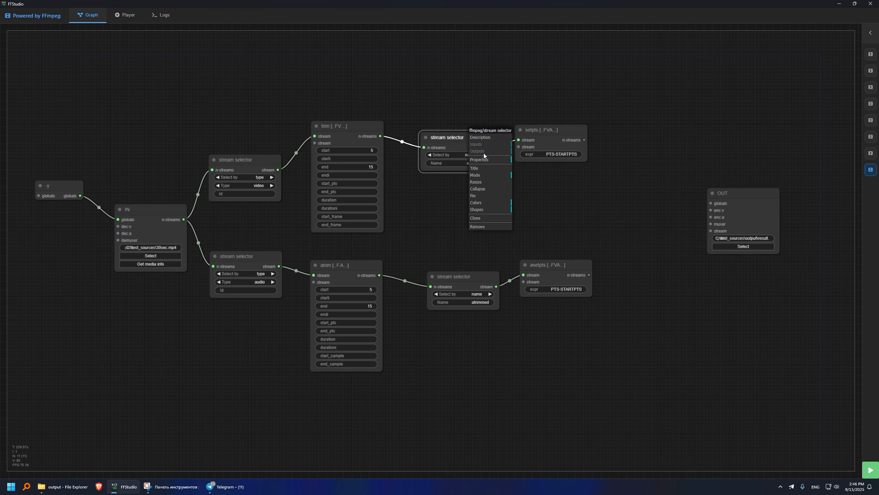
left_click(491, 217)
left_click_drag(472, 143, 655, 143)
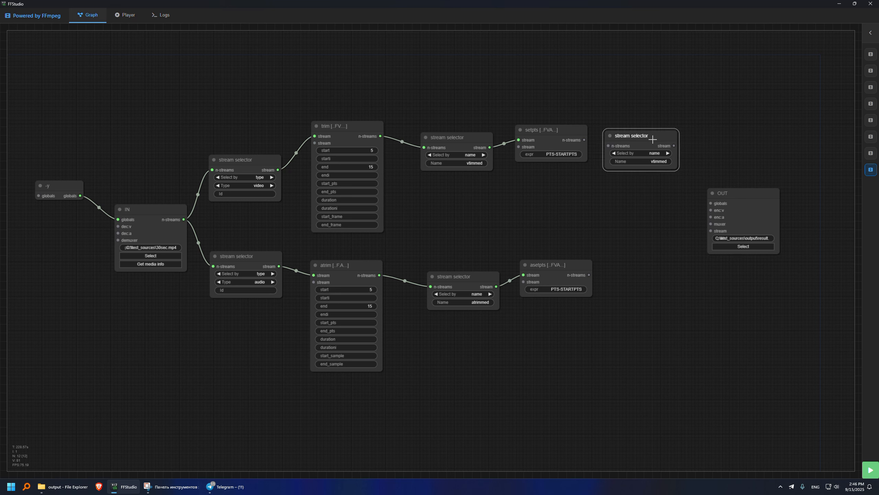
left_click(658, 163)
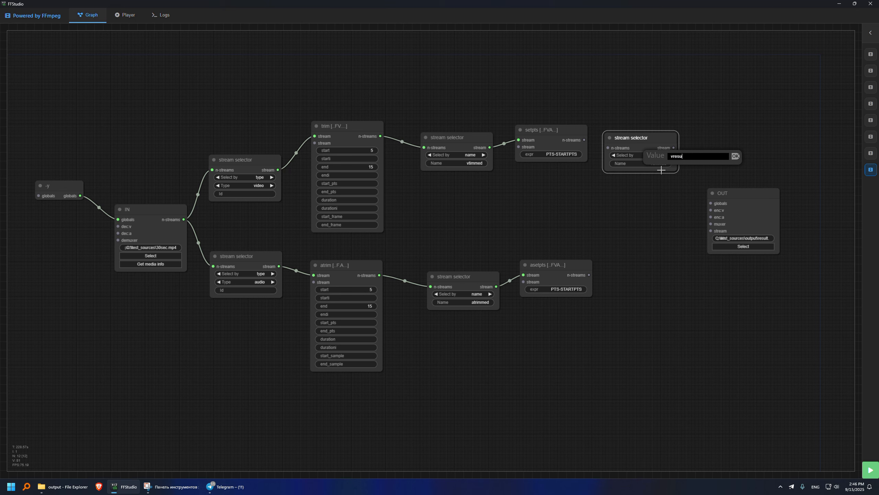
key("Escape")
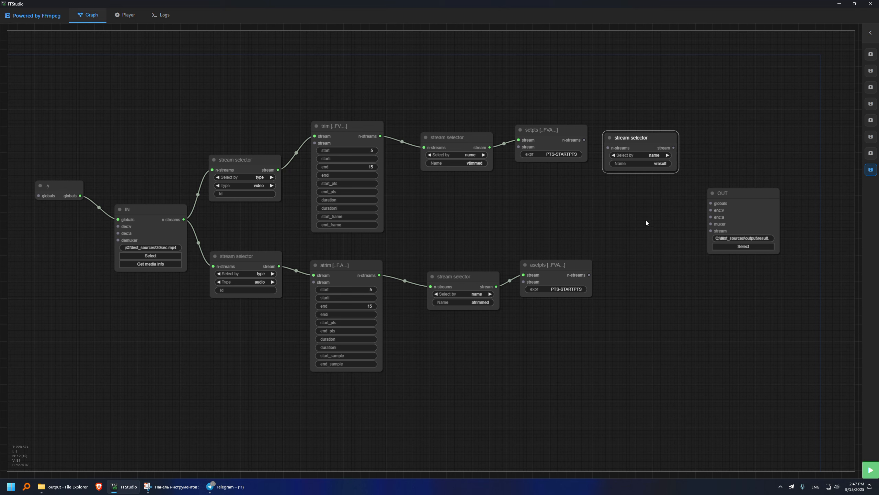
left_click_drag(584, 139, 659, 152)
Clone vresult as aresult fed by asetpts, and wire both aresult and vresult into OUT.
right_click(623, 245)
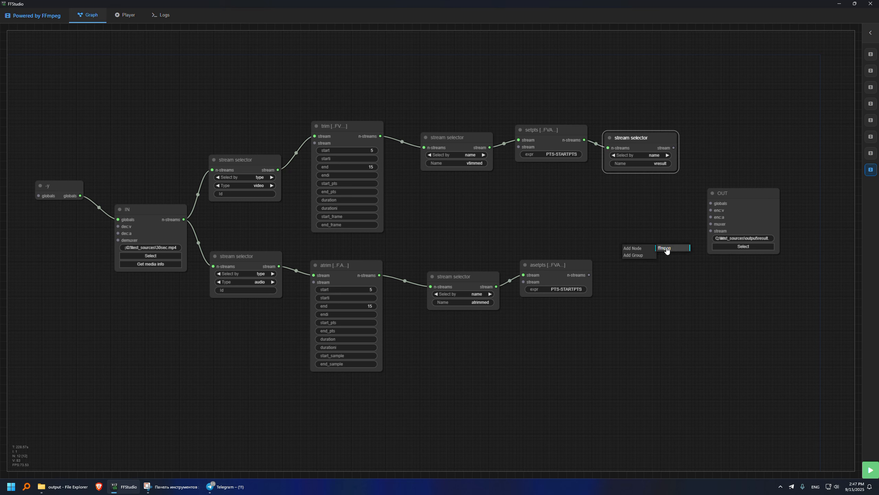
right_click(644, 139)
left_click(654, 220)
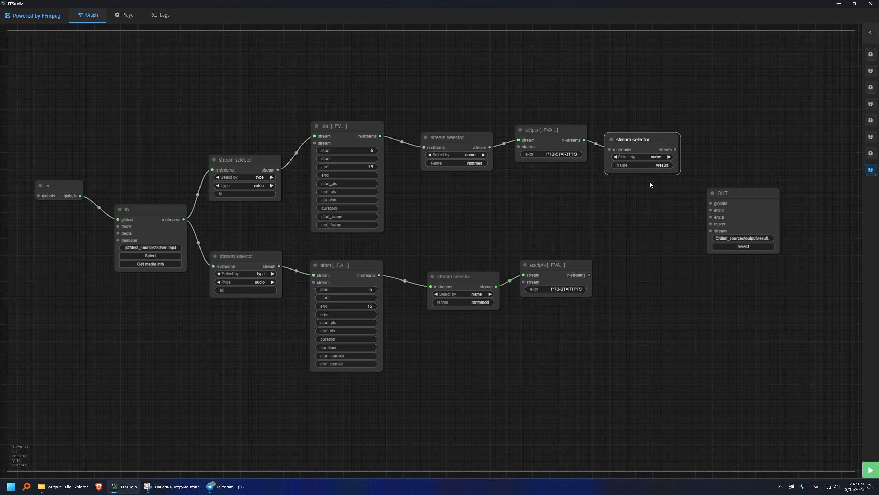
left_click_drag(638, 140, 640, 238)
left_click(662, 263)
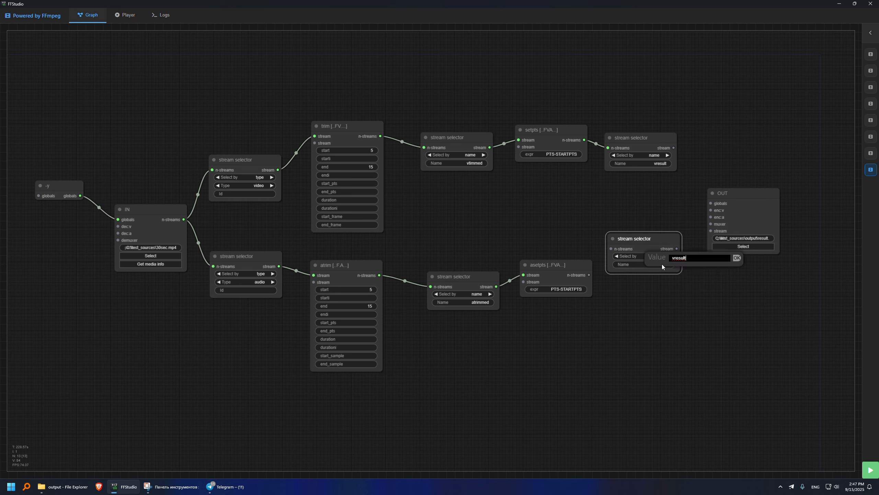
type("a")
left_click(738, 258)
left_click_drag(590, 275, 611, 249)
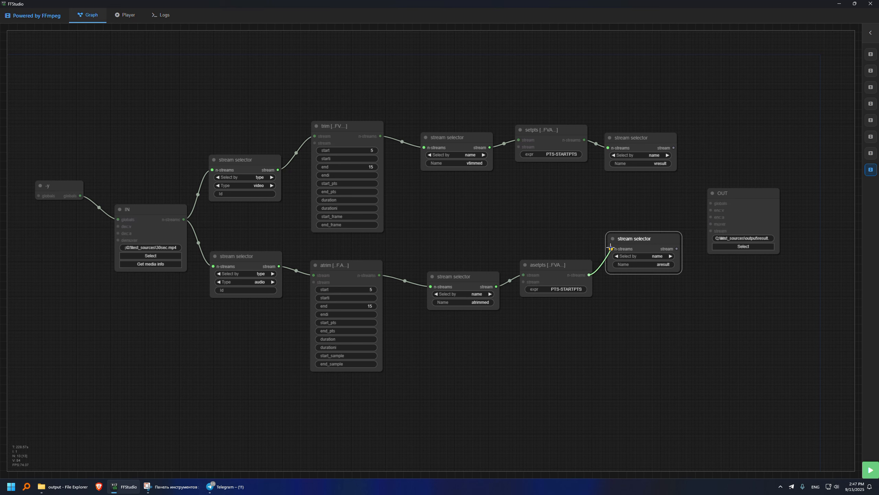
left_click_drag(676, 249, 711, 231)
left_click_drag(673, 148, 710, 238)
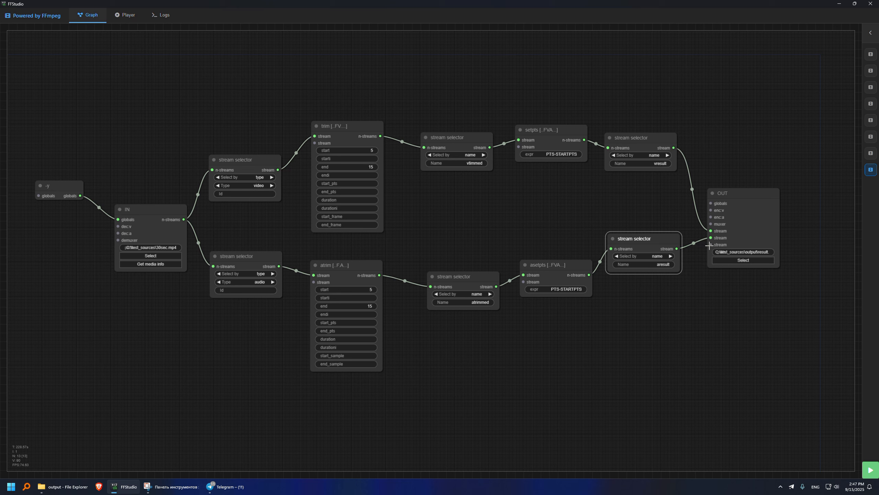
left_click_drag(734, 190, 768, 157)
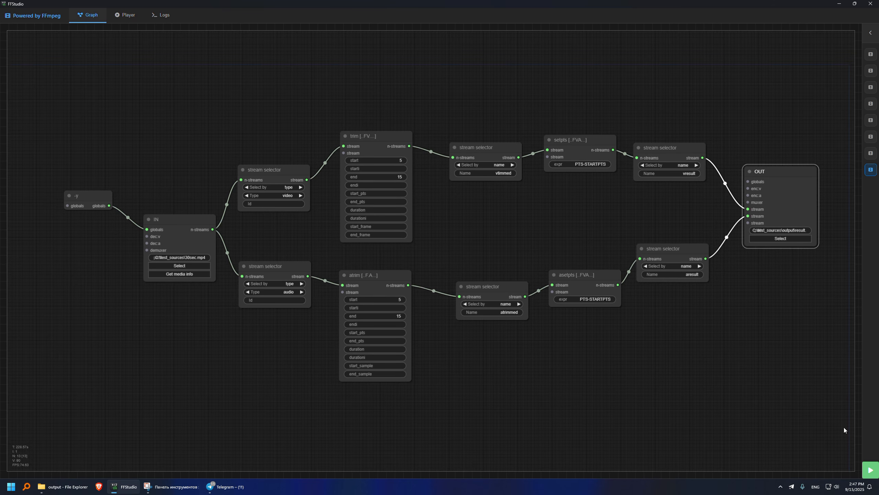
Change the OUT path to result2.mp4, render the graph, and check the output folder.
left_click(792, 231)
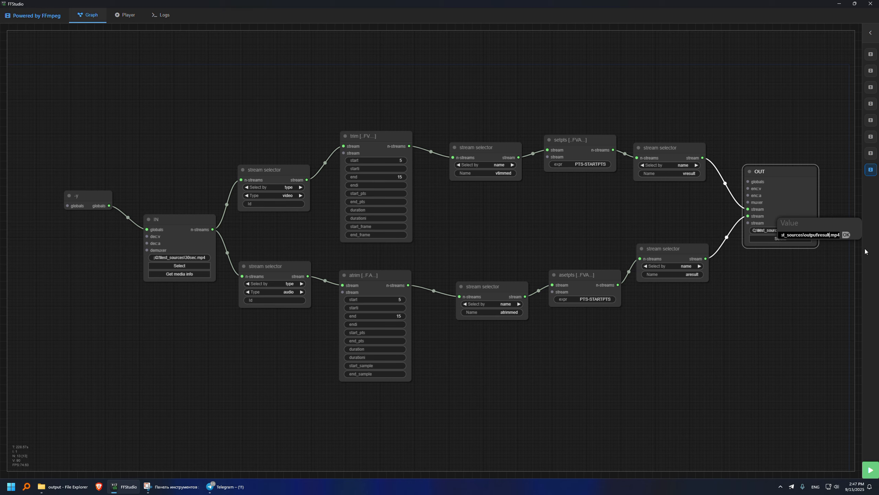
left_click(847, 235)
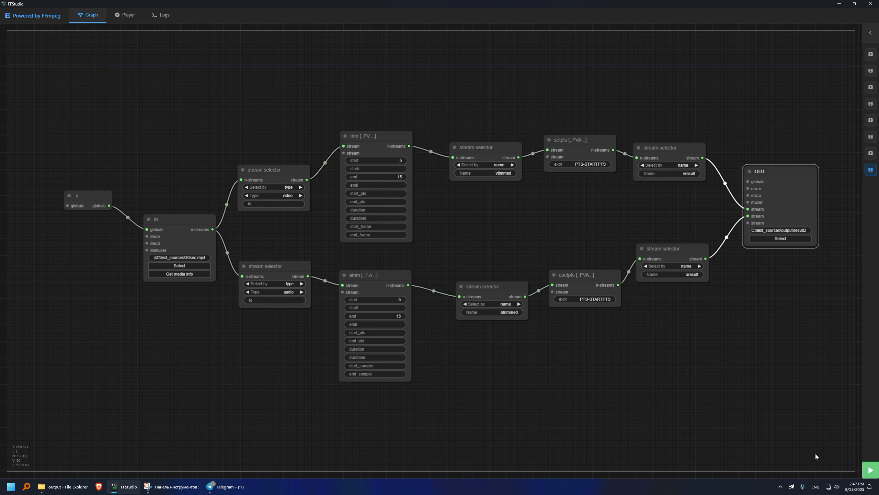
left_click(871, 470)
left_click(76, 481)
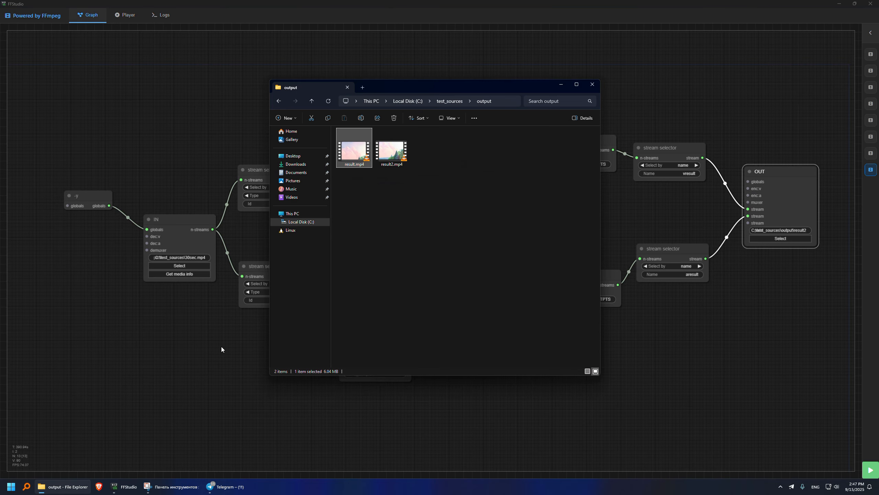
Open result.mp4's MediaInfo report showing its 15 s duration, and move it aside.
right_click(348, 163)
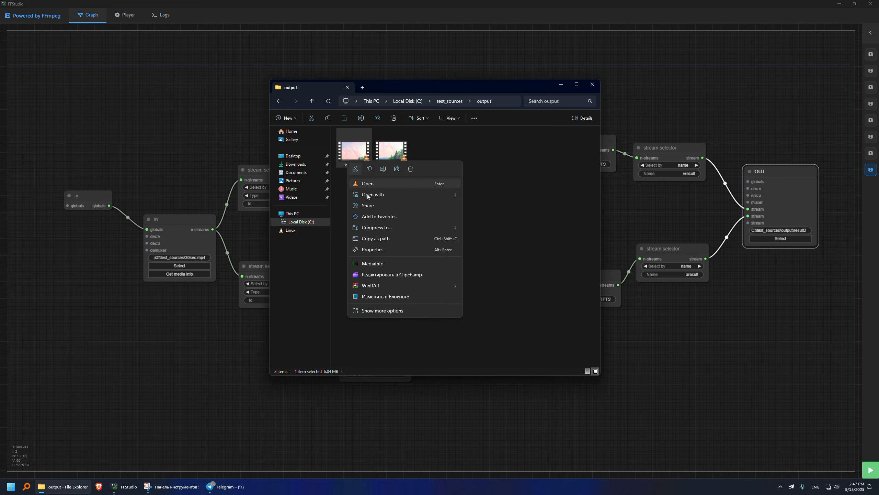
left_click(374, 265)
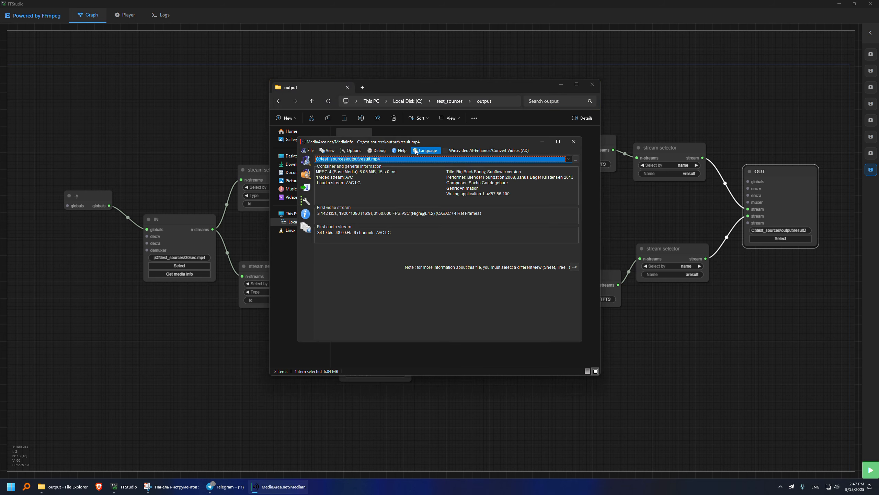
left_click_drag(425, 148, 246, 183)
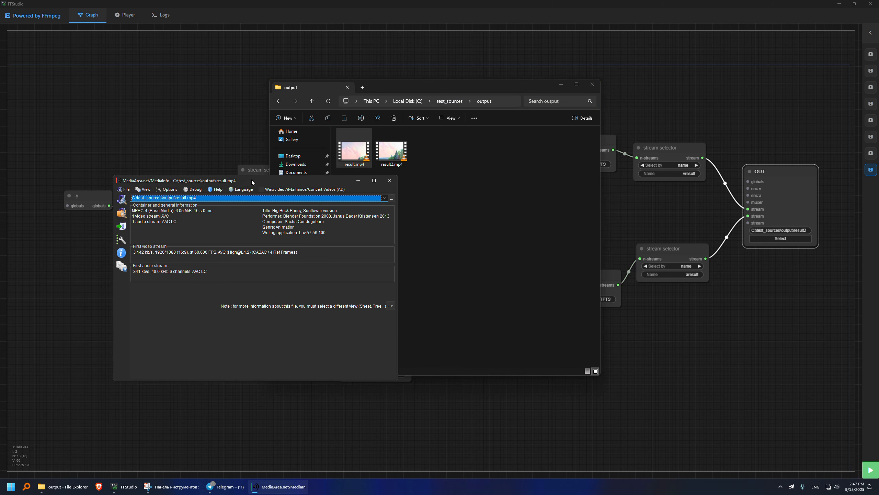
Open result2.mp4's MediaInfo report (10 s 22 ms) and place it beside the first.
right_click(402, 149)
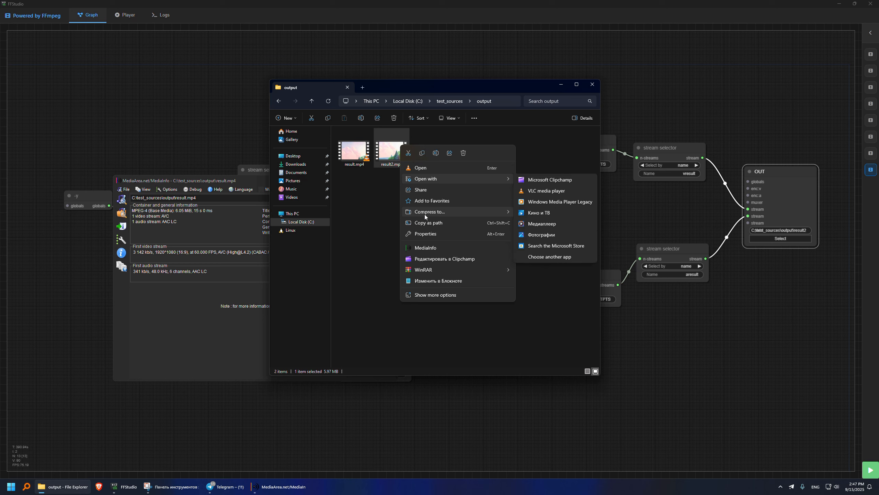
left_click(426, 247)
left_click_drag(240, 181, 226, 148)
left_click_drag(432, 136, 525, 138)
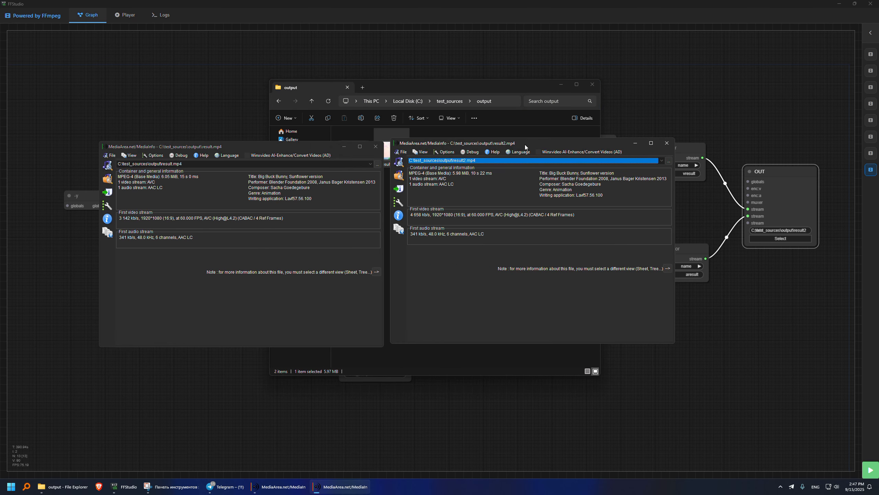